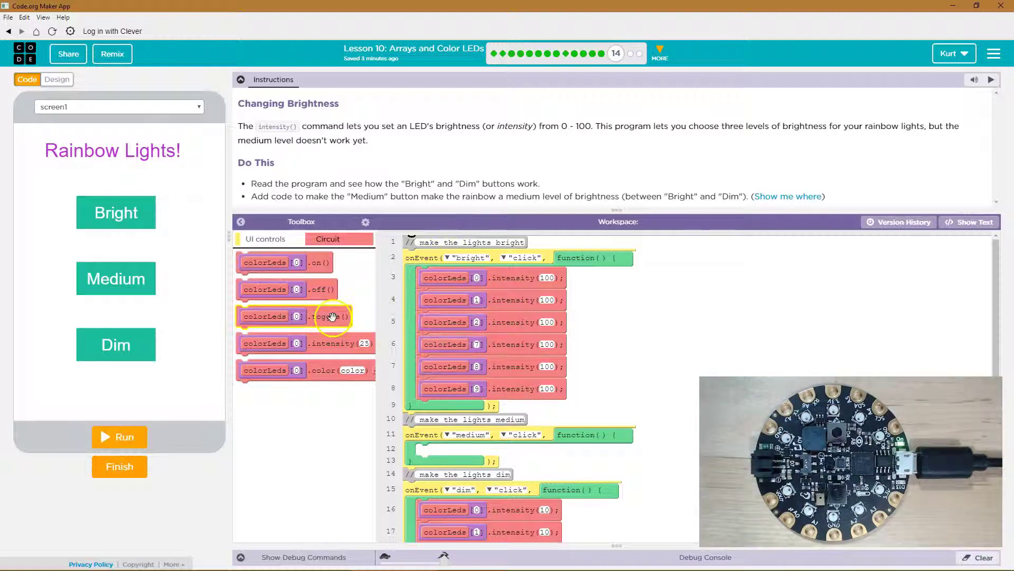
Run the Rainbow Lights app, try the Bright, Medium and Dim buttons, then stop it.
{"action": "left_click", "coordinate": [119, 436]}
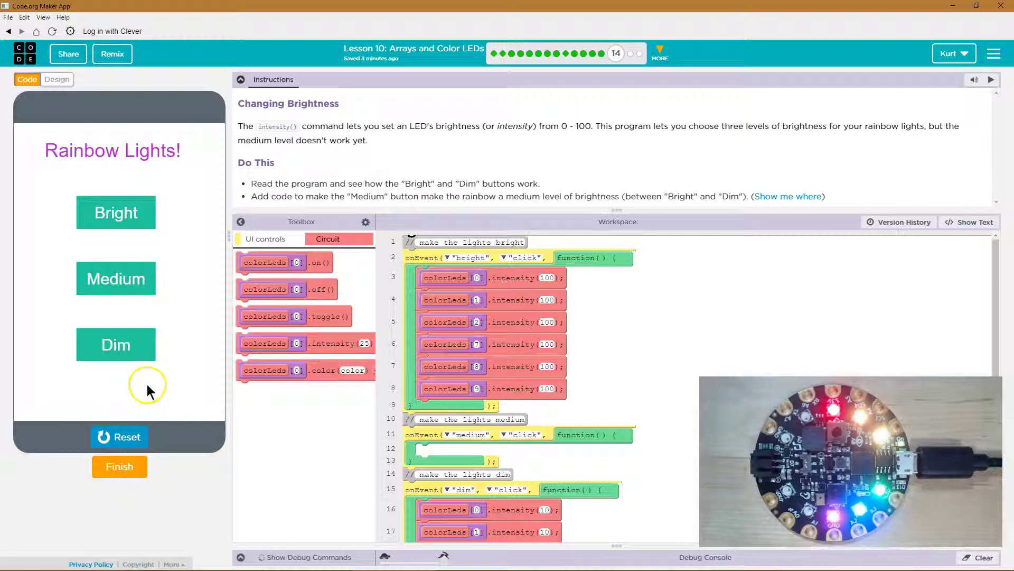
{"action": "left_click", "coordinate": [126, 218]}
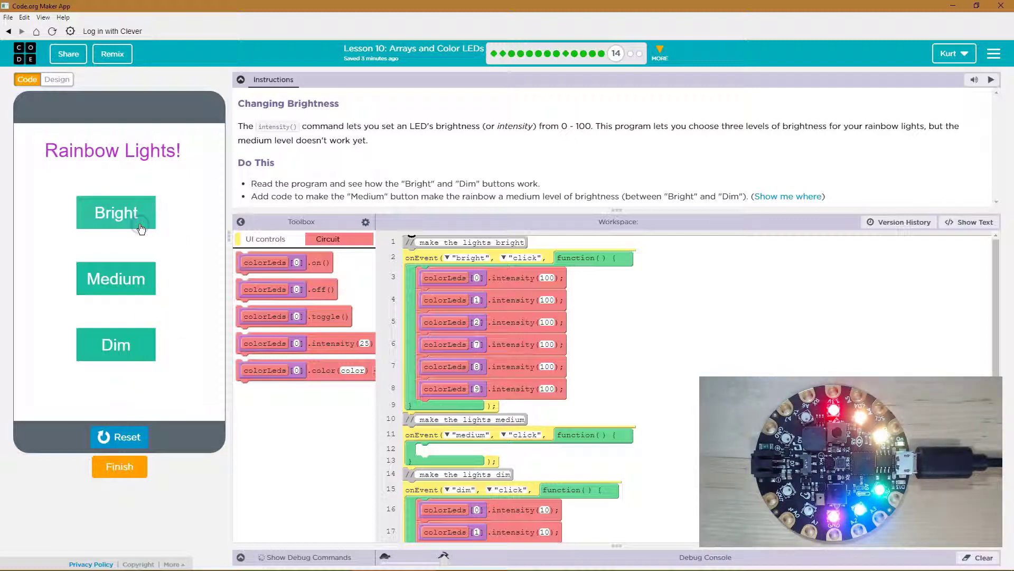
{"action": "left_click", "coordinate": [114, 279]}
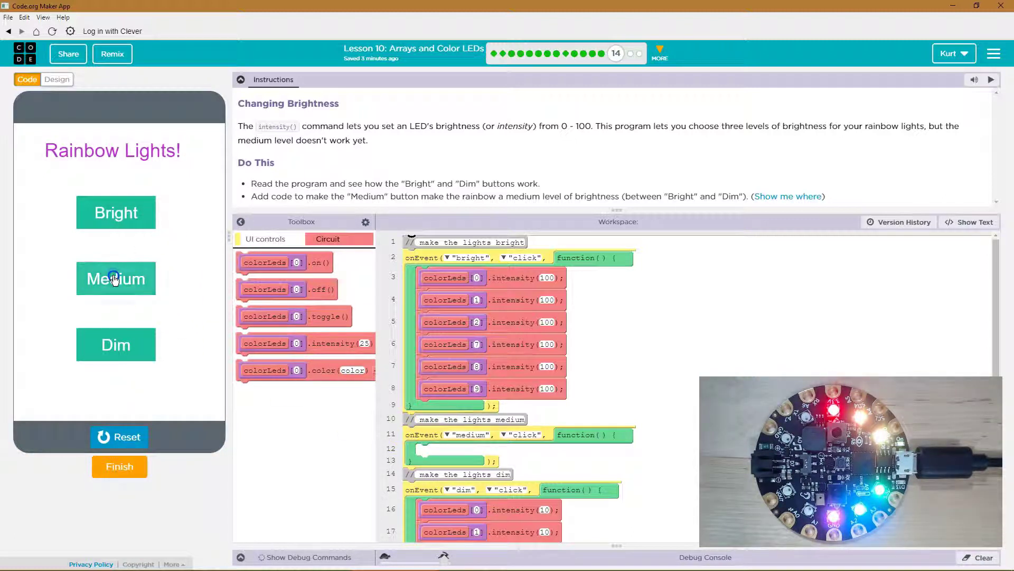
{"action": "left_click", "coordinate": [127, 347]}
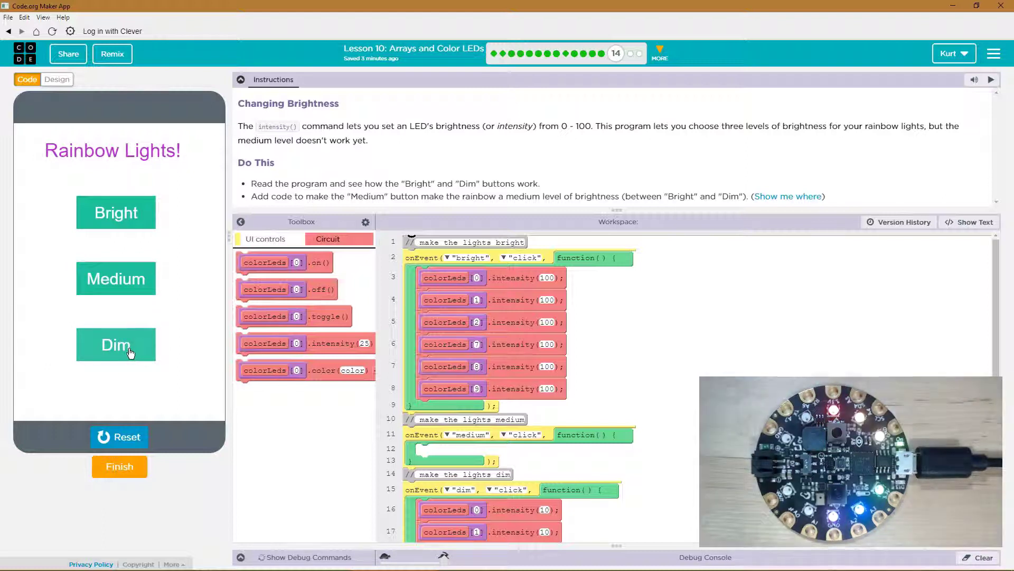
{"action": "left_click", "coordinate": [120, 437]}
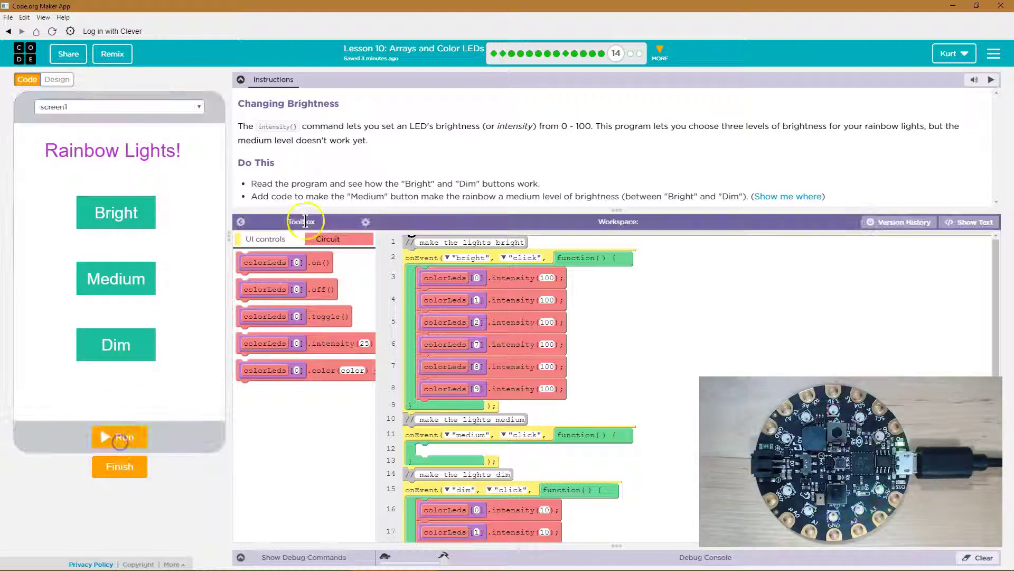
In text view, copy the dim handler's six intensity(10) lines into the medium handler.
{"action": "left_click", "coordinate": [236, 82]}
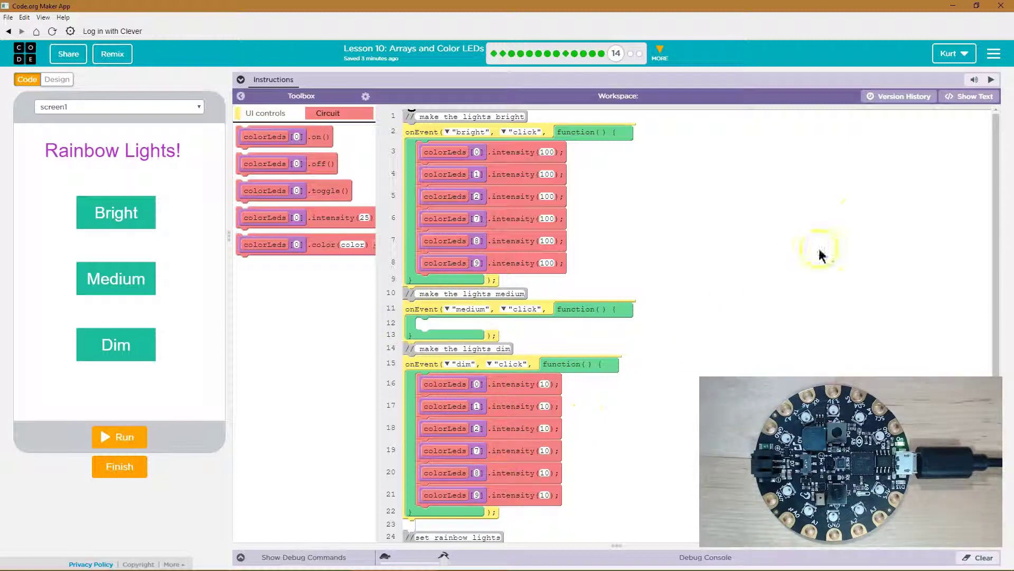
{"action": "left_click", "coordinate": [969, 97]}
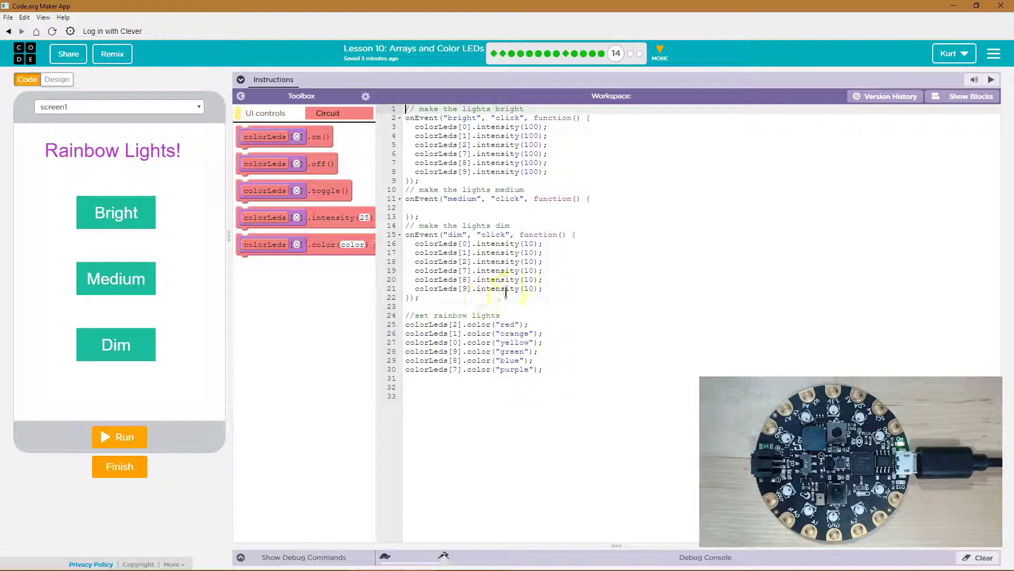
{"action": "left_click_drag", "start_coordinate": [548, 288], "coordinate": [393, 245]}
{"action": "key", "text": "ctrl+c"}
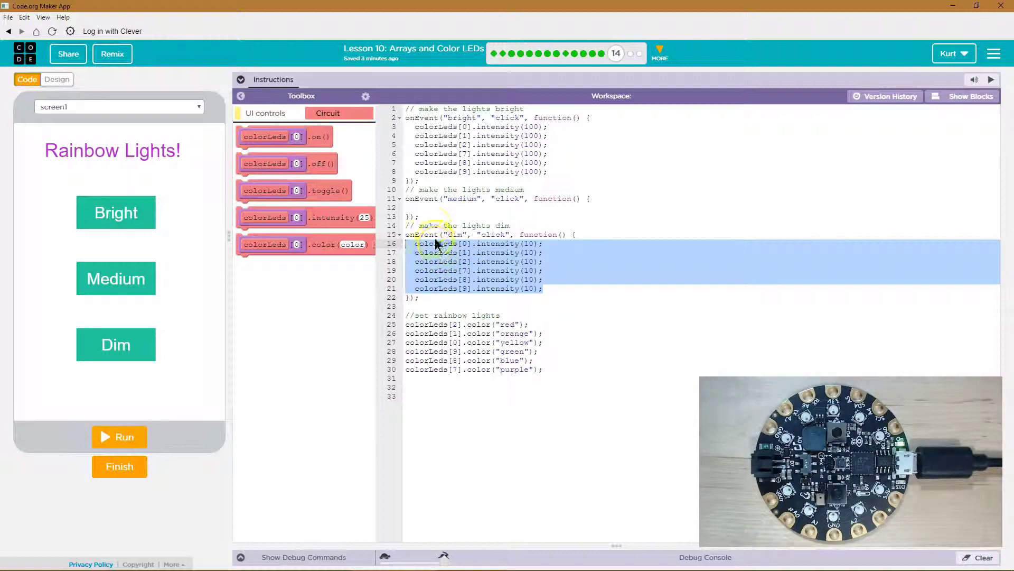
{"action": "left_click", "coordinate": [434, 207]}
{"action": "key", "text": "ctrl+v"}
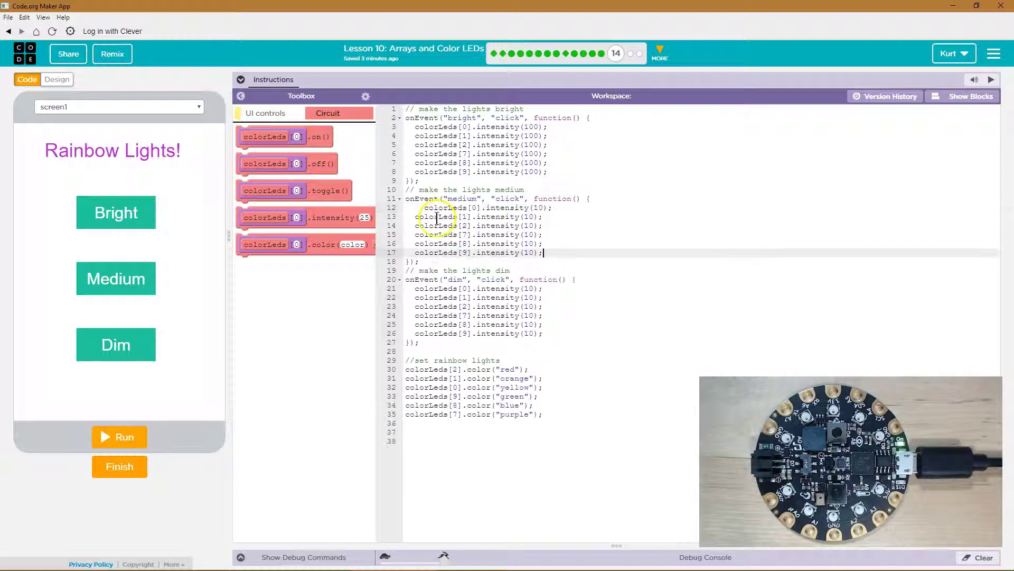
{"action": "left_click", "coordinate": [418, 207]}
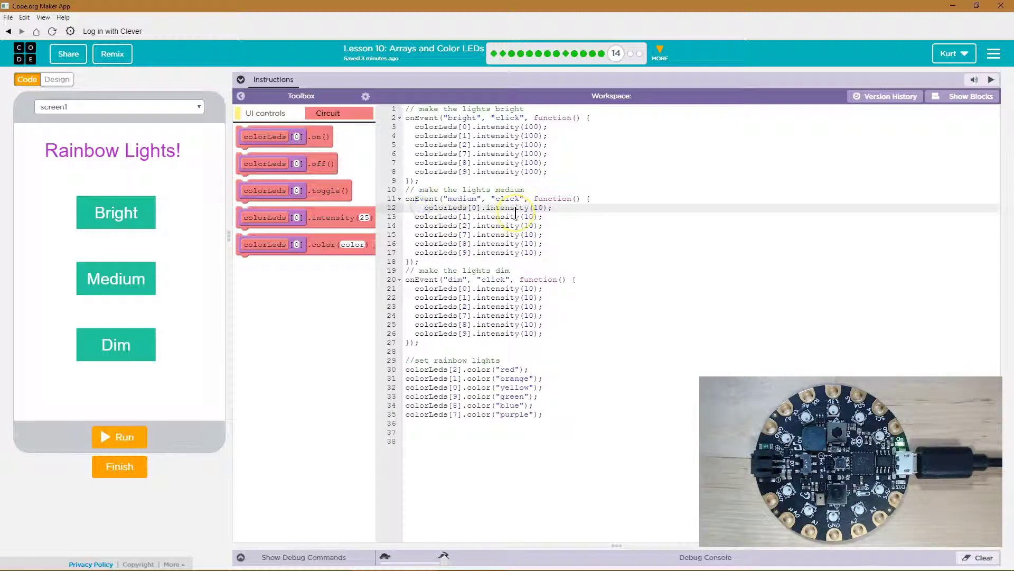
{"action": "key", "text": "BackSpace"}
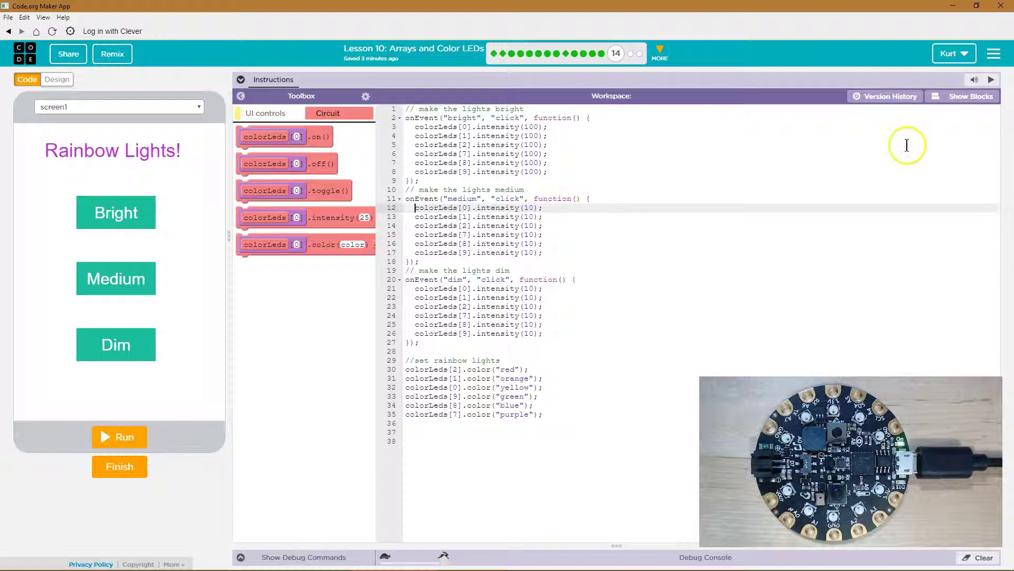
In block view, change the medium handler's LED intensity values from 10 to 50.
{"action": "left_click", "coordinate": [960, 96]}
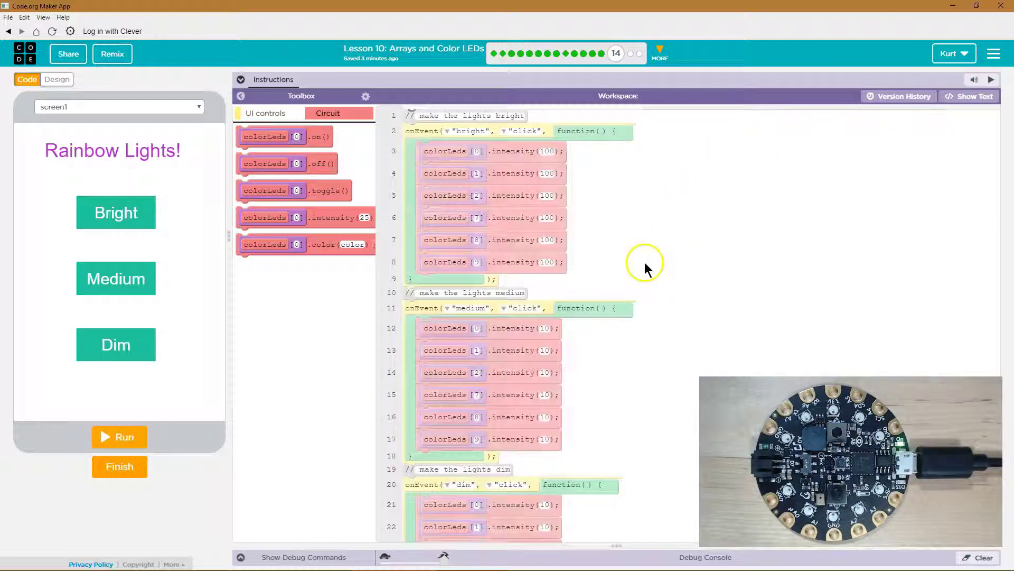
{"action": "scroll", "coordinate": [587, 302], "scroll_direction": "down", "scroll_amount": 3}
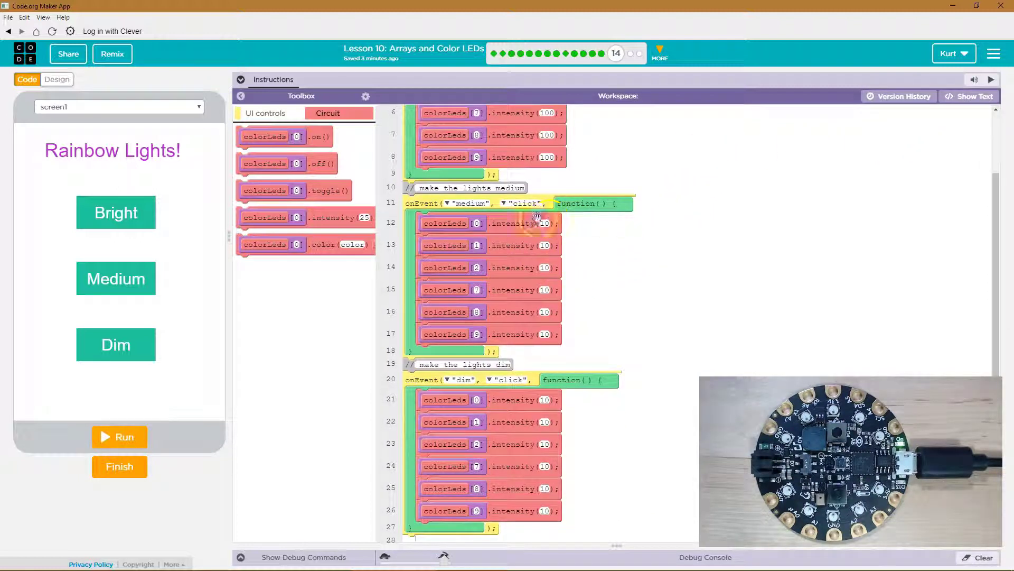
{"action": "scroll", "coordinate": [539, 175], "scroll_direction": "up", "scroll_amount": 2}
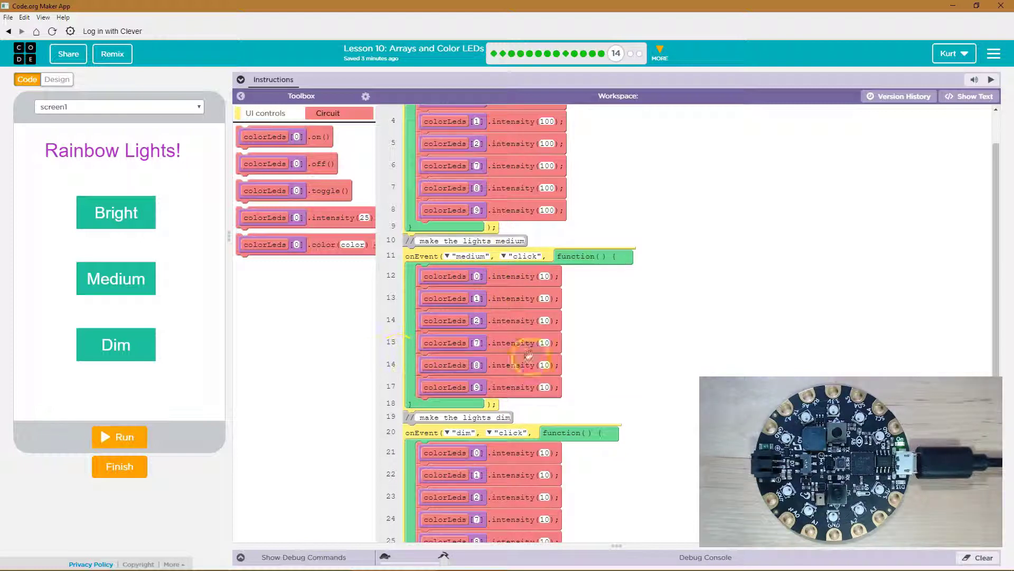
{"action": "scroll", "coordinate": [594, 350], "scroll_direction": "down", "scroll_amount": 2}
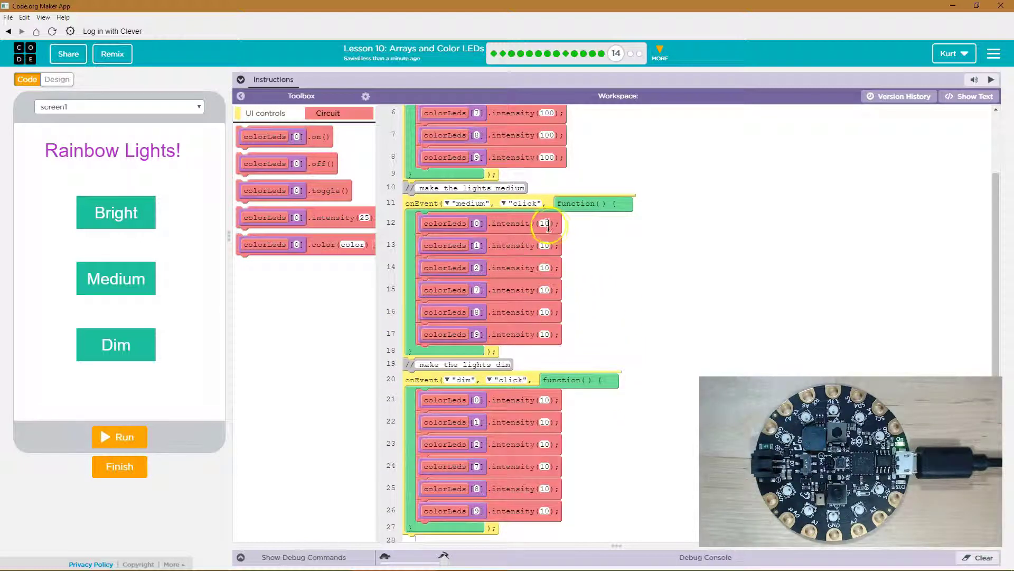
{"action": "double_click", "coordinate": [545, 224]}
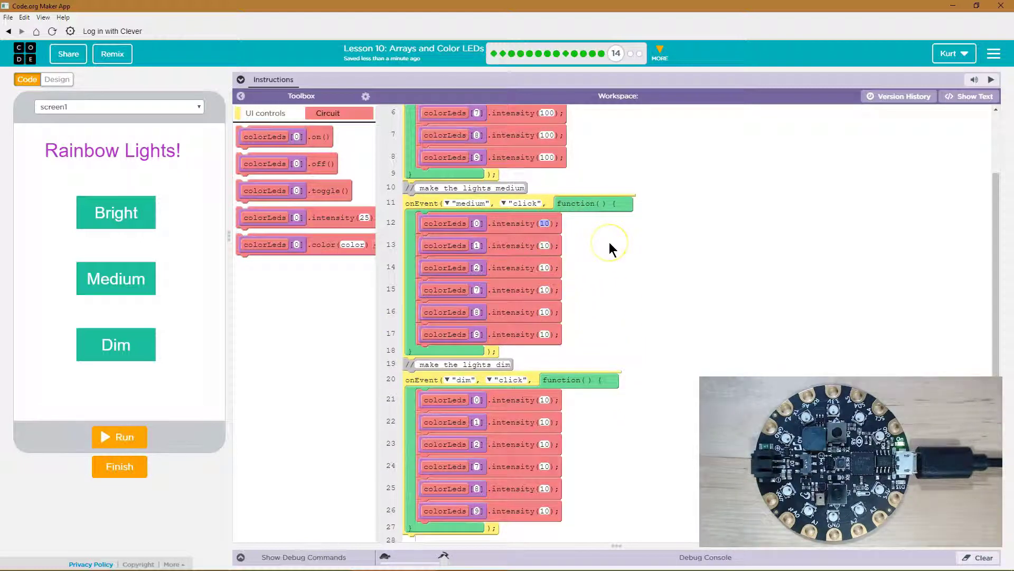
{"action": "type", "text": "50"}
{"action": "double_click", "coordinate": [545, 246]}
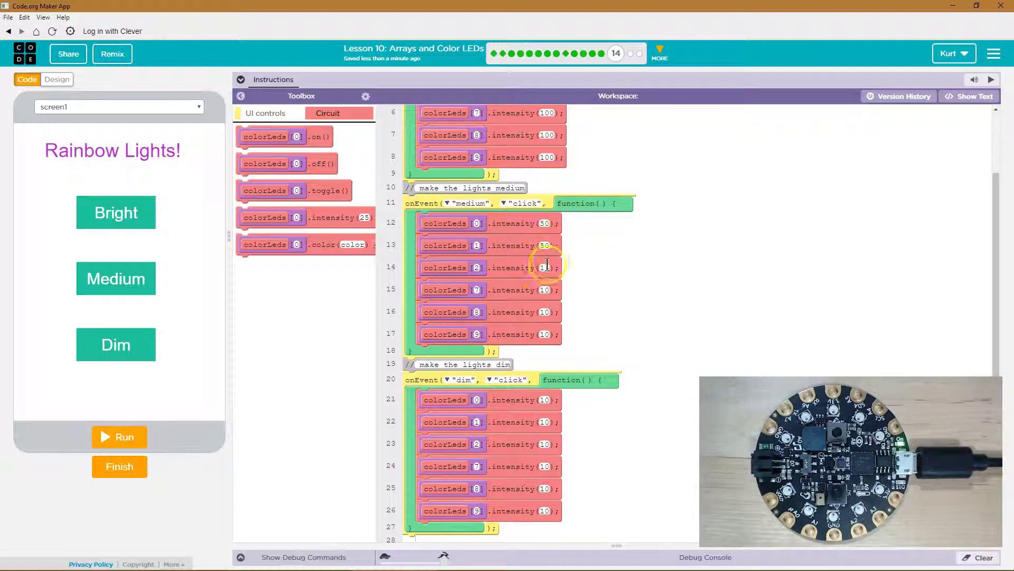
{"action": "double_click", "coordinate": [544, 268]}
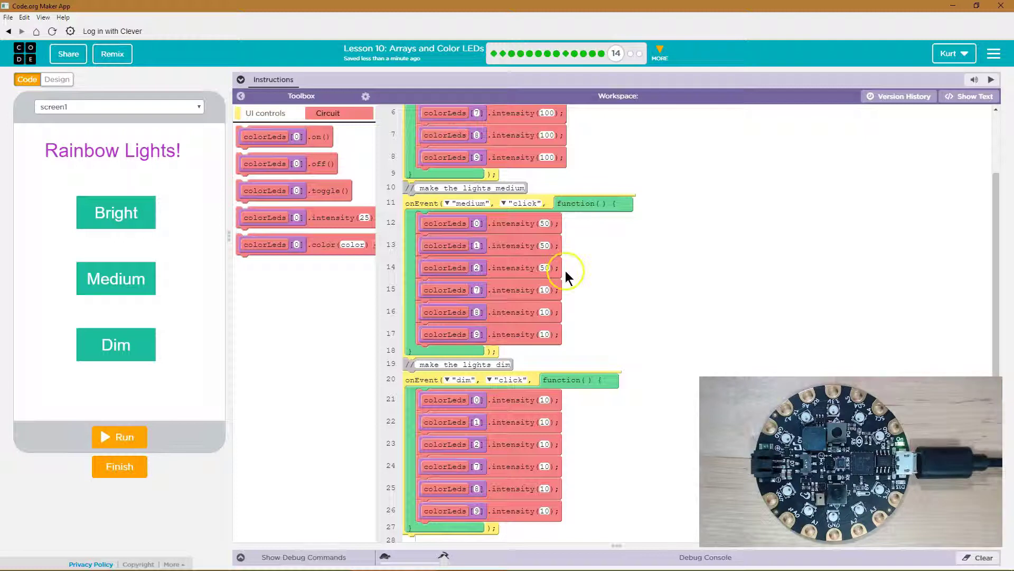
{"action": "type", "text": "50"}
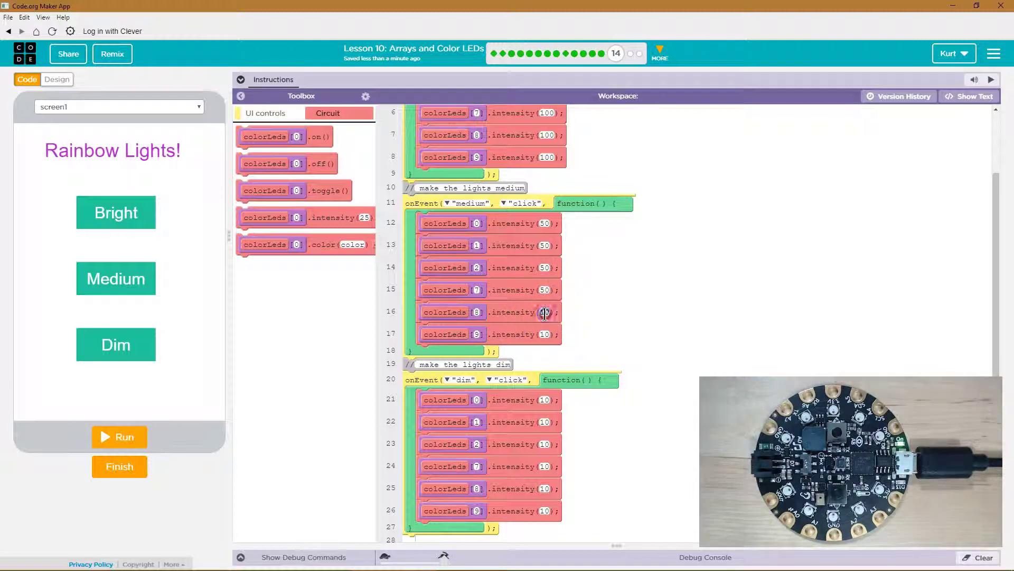
{"action": "double_click", "coordinate": [545, 312]}
{"action": "double_click", "coordinate": [546, 334]}
{"action": "type", "text": "50"}
Run the updated app and alternate Medium, Dim and Bright to confirm medium brightness.
{"action": "left_click", "coordinate": [119, 437]}
{"action": "left_click", "coordinate": [127, 279]}
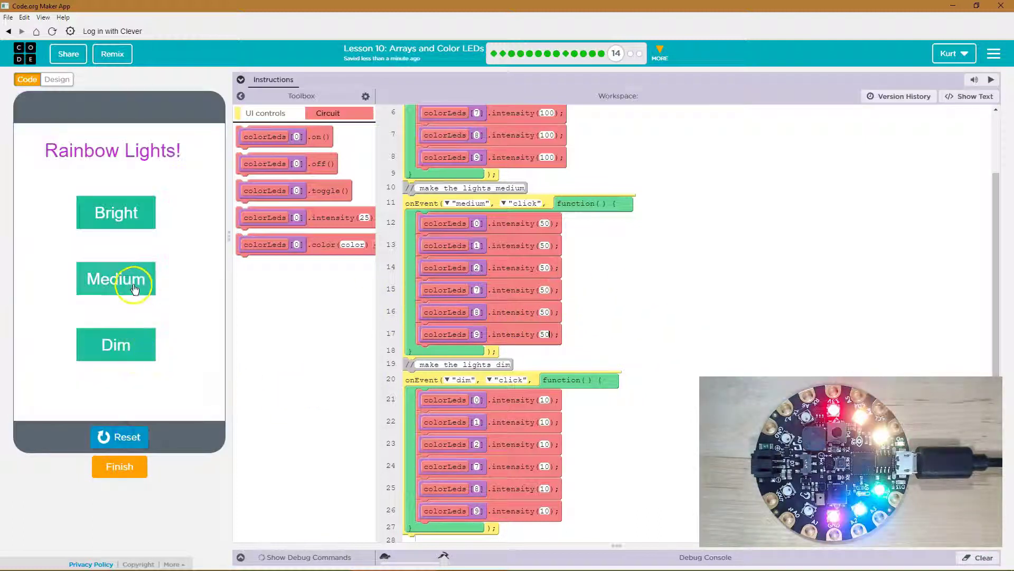
{"action": "left_click", "coordinate": [115, 345]}
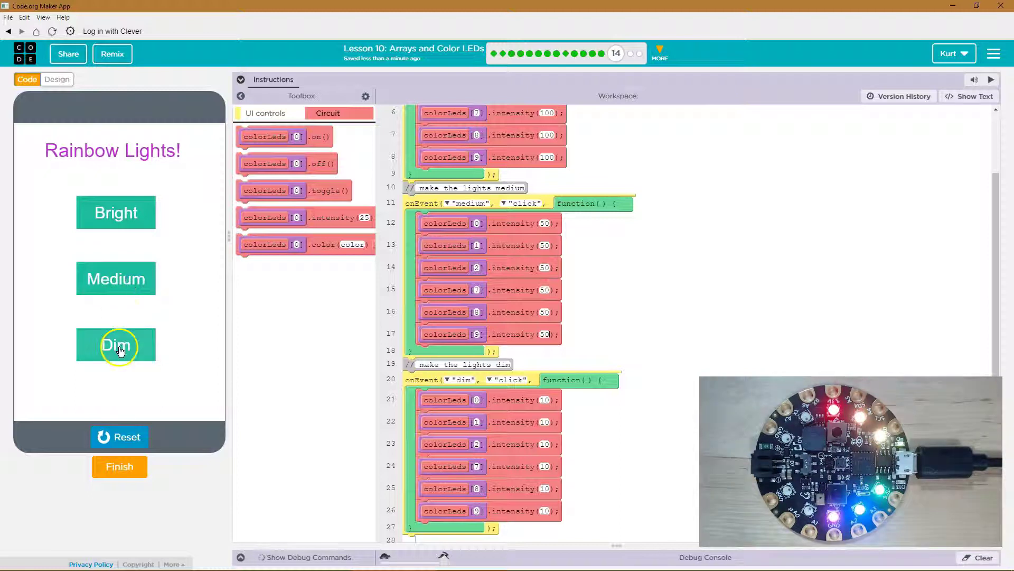
{"action": "left_click", "coordinate": [115, 279]}
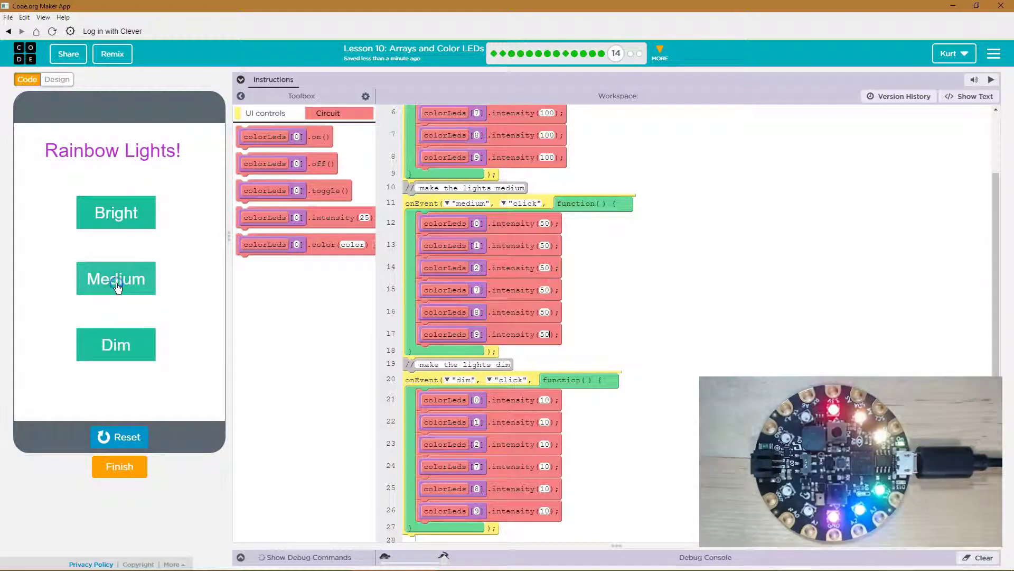
{"action": "left_click", "coordinate": [115, 345]}
{"action": "left_click", "coordinate": [116, 344]}
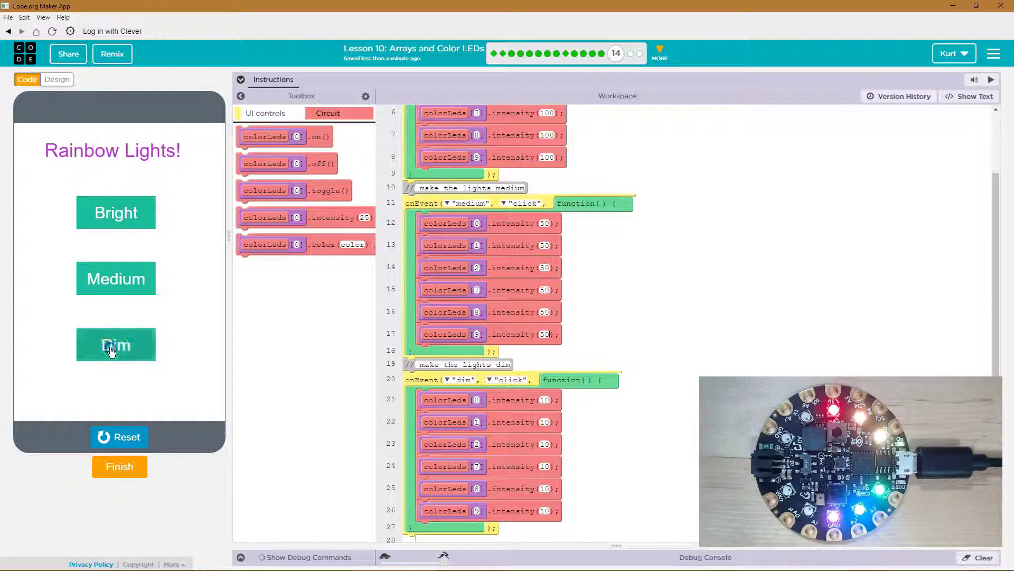
{"action": "left_click", "coordinate": [119, 279]}
{"action": "left_click", "coordinate": [117, 214]}
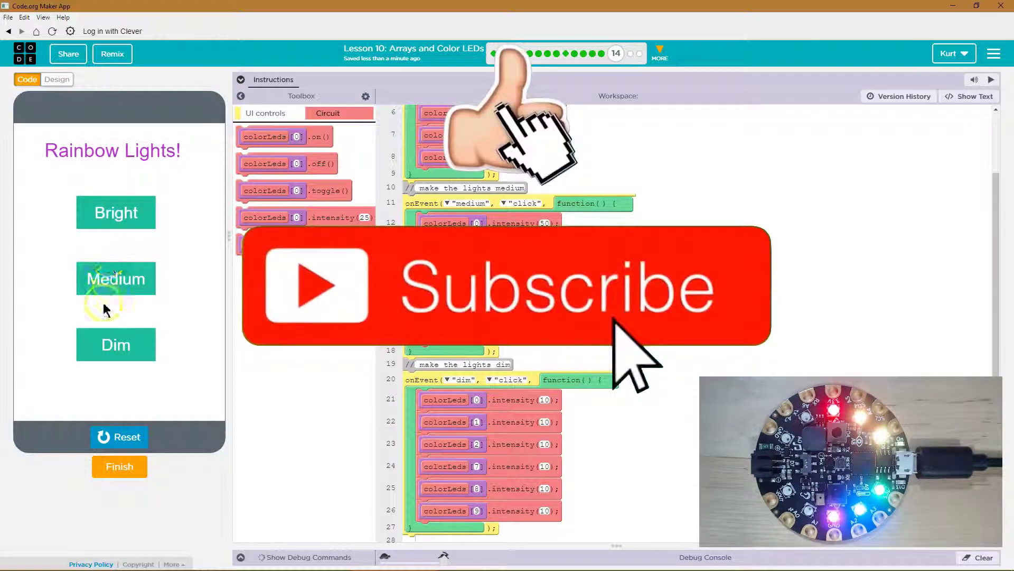
{"action": "left_click", "coordinate": [115, 280]}
{"action": "left_click", "coordinate": [116, 214]}
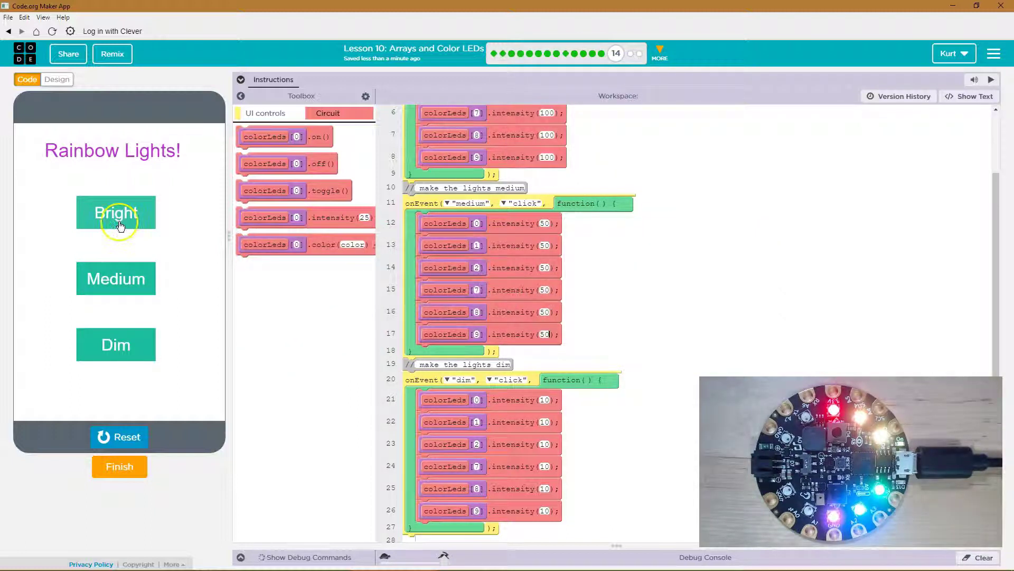
{"action": "scroll", "coordinate": [467, 254], "scroll_direction": "up", "scroll_amount": 3}
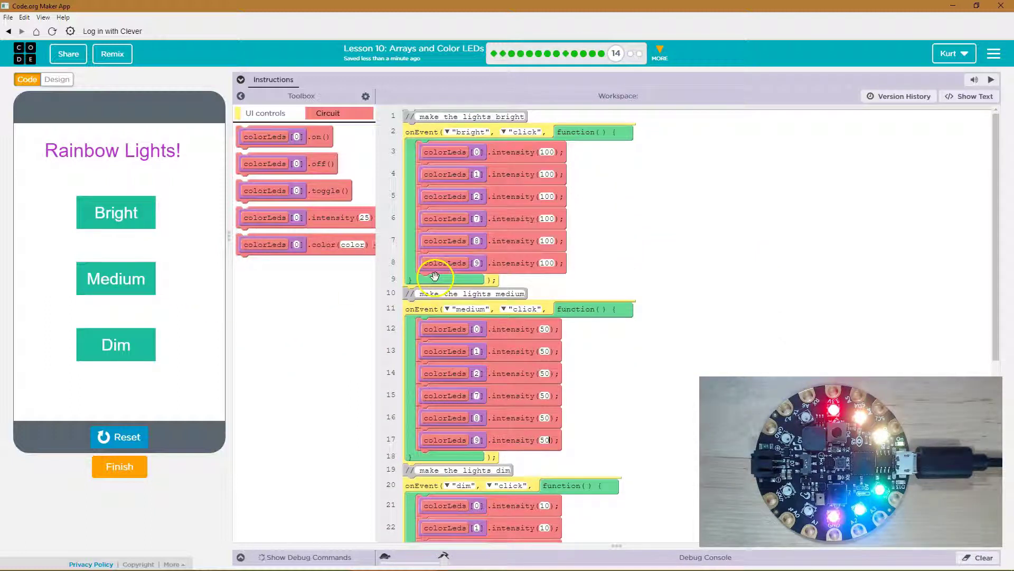